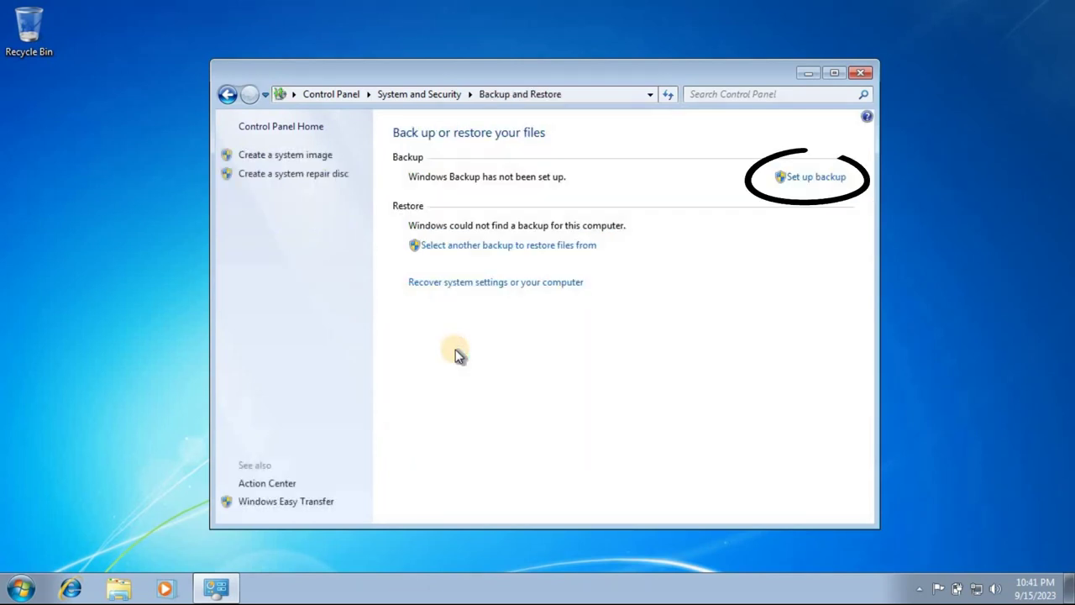
- Start setting up a Windows backup with Removable Disk (E:) as the backup destination
left_click(816, 180)
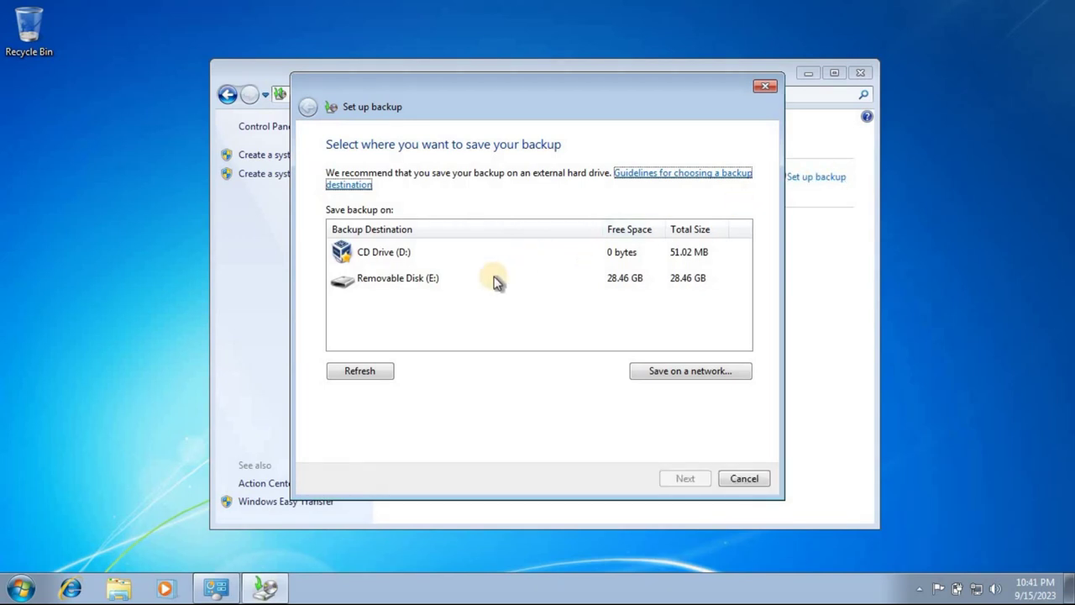
left_click(453, 280)
left_click(686, 478)
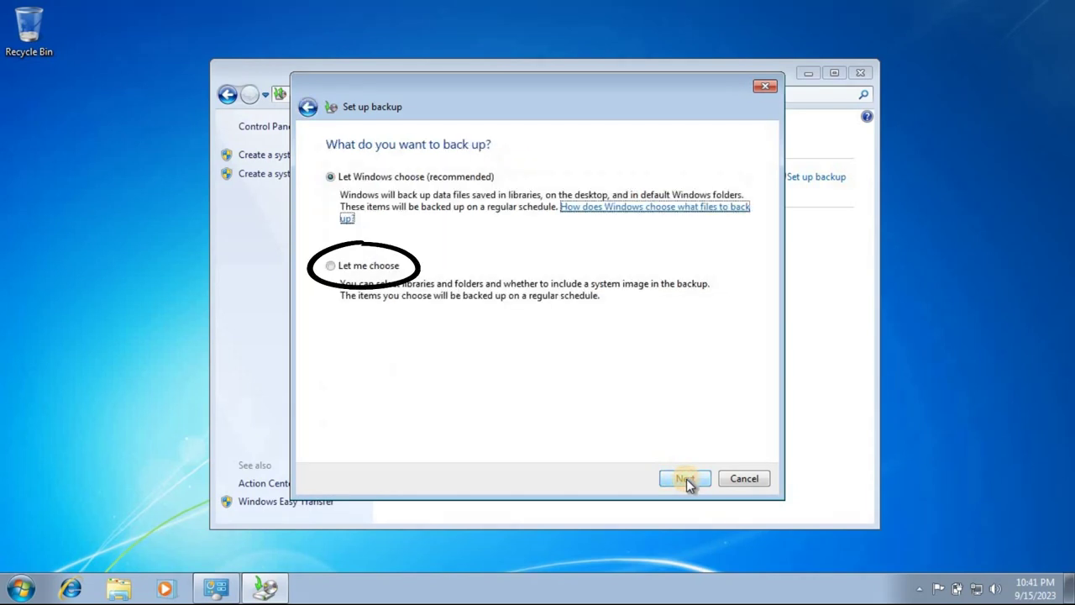
- Choose the backup contents manually, adding the Program Files, Program Files (x86) and Users folders of Local Disk (C:)
left_click(386, 267)
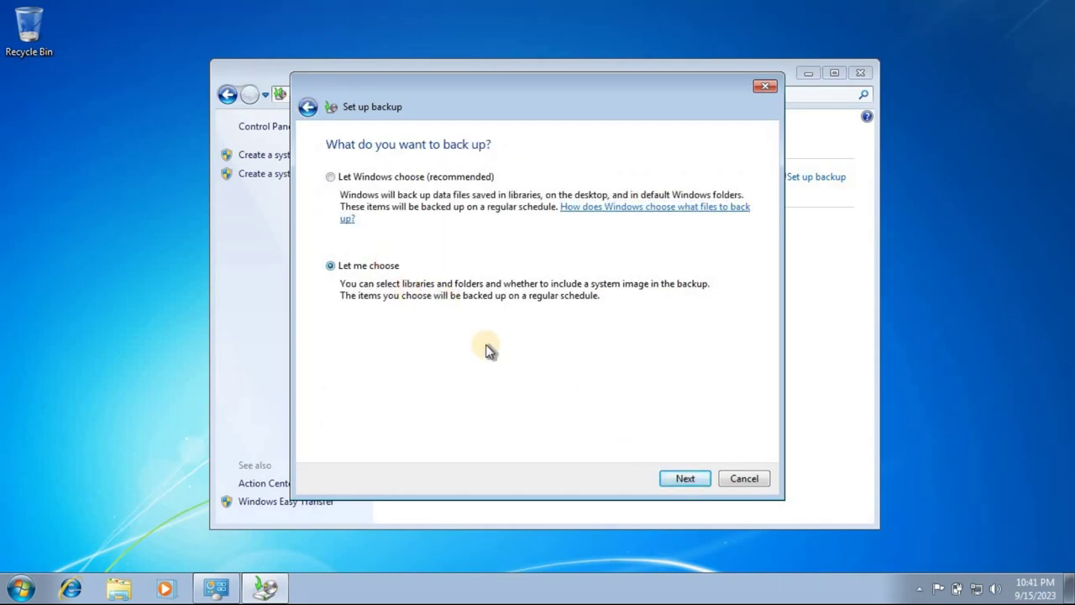
left_click(694, 476)
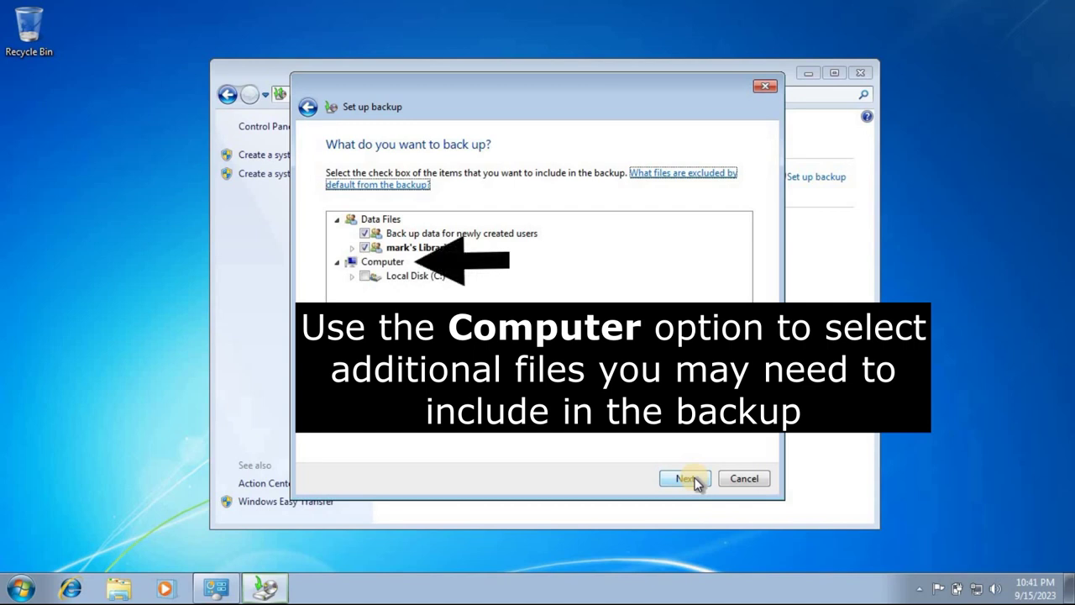
left_click(353, 277)
left_click(379, 305)
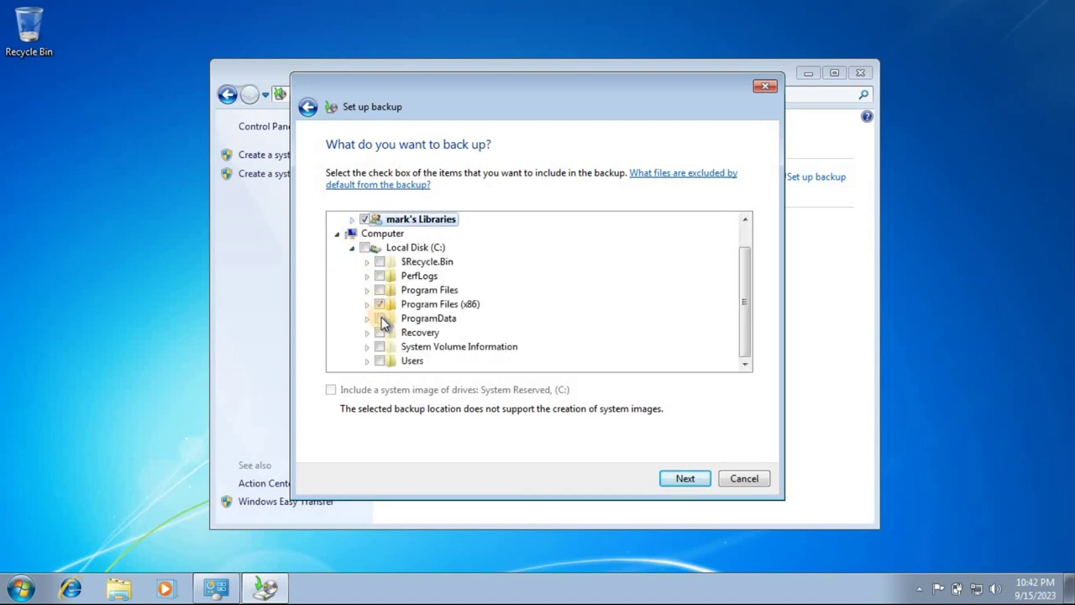
left_click(380, 360)
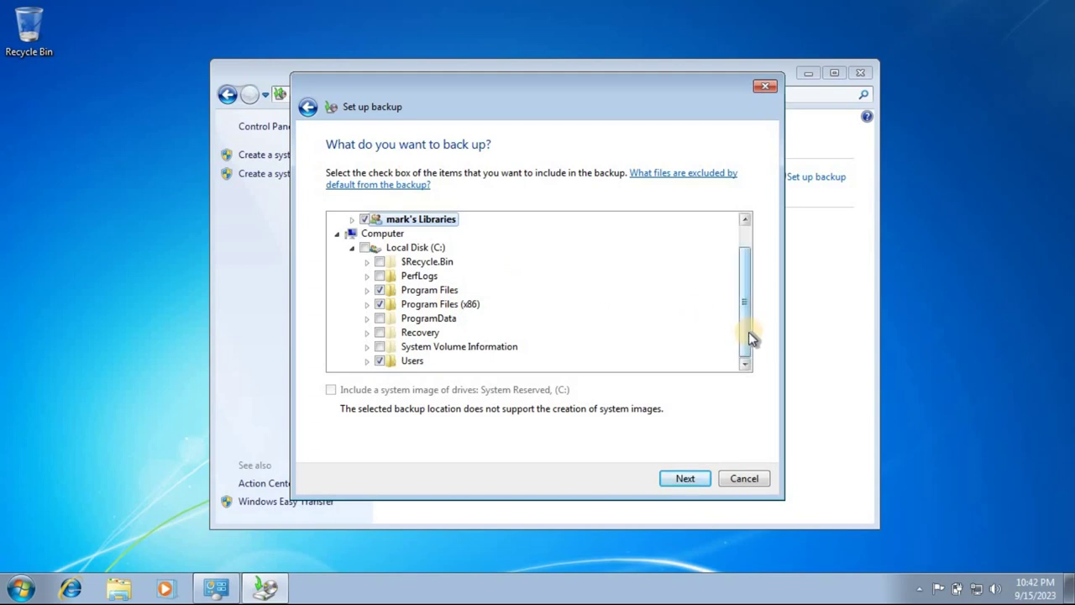
left_click(686, 477)
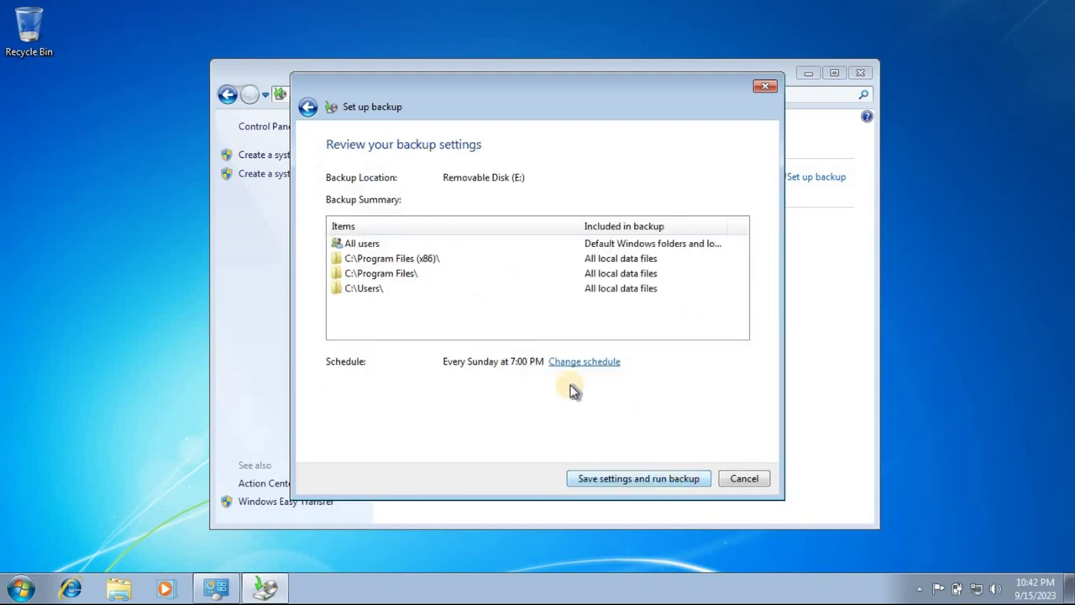
- Save the settings and run the backup with its details shown, accepting the current media in drive E: and closing the progress window once finished
left_click(657, 478)
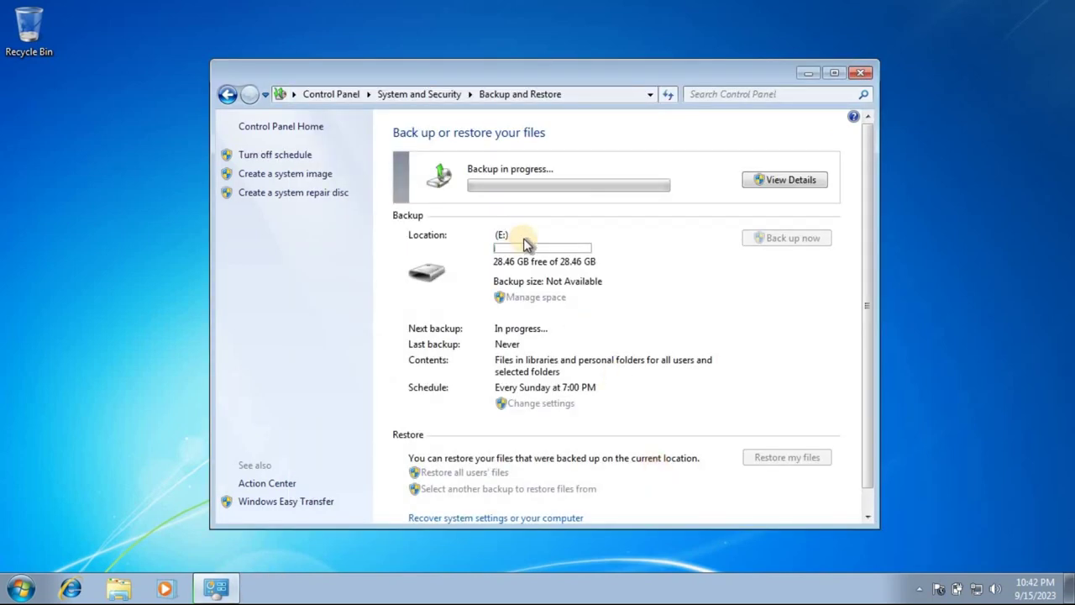
left_click(771, 180)
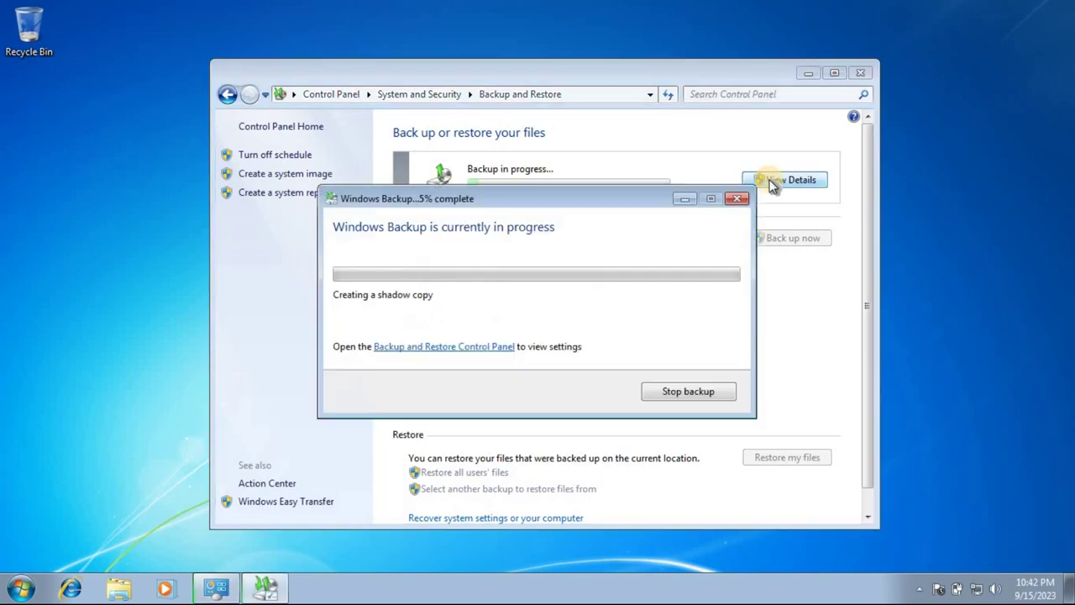
left_click_drag(751, 281, 858, 232)
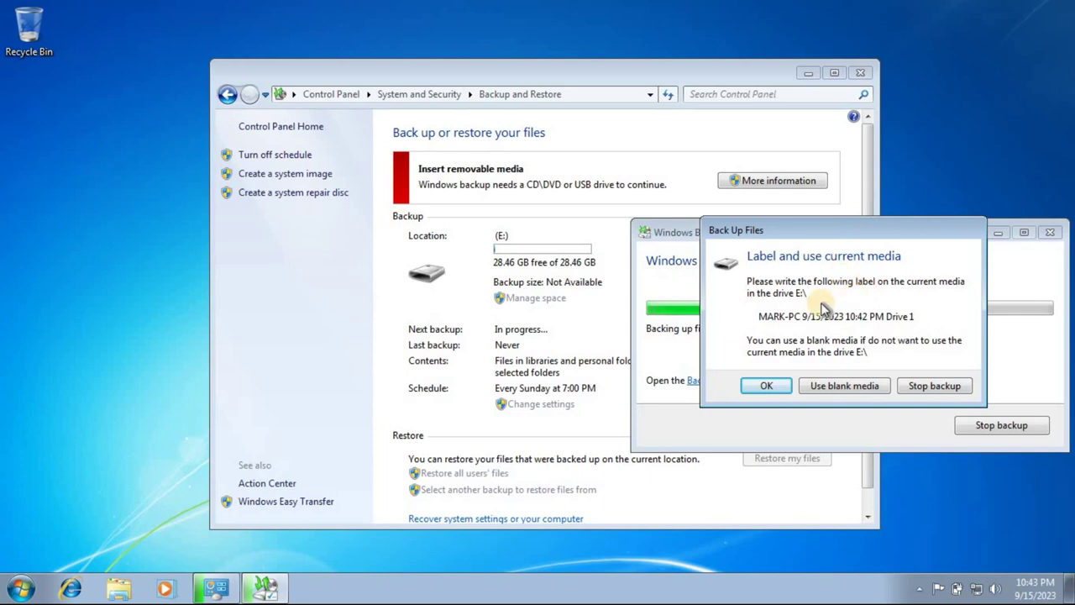
left_click(764, 386)
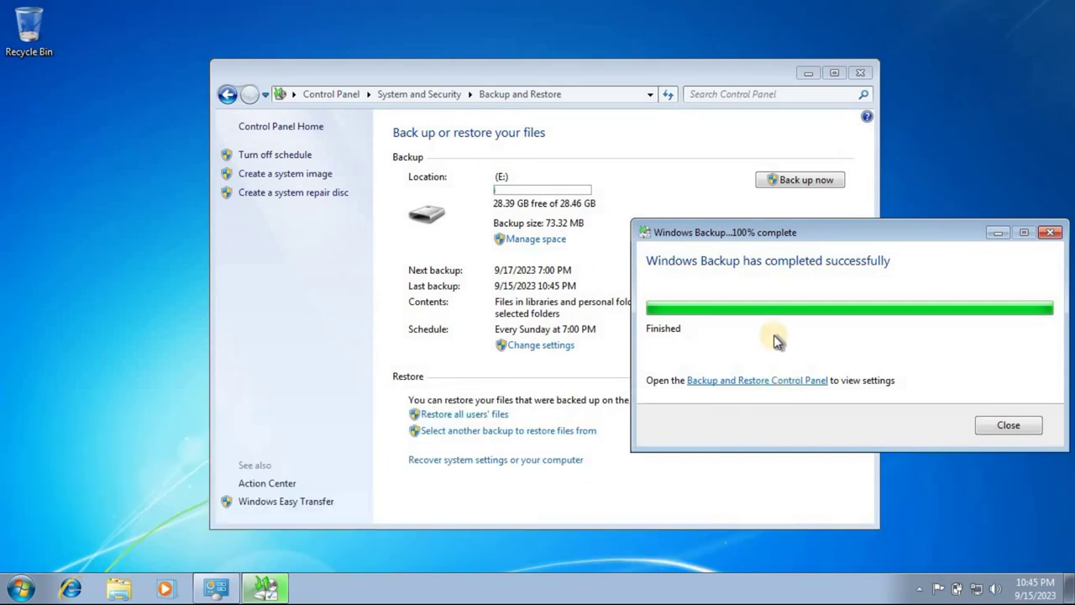
left_click(999, 427)
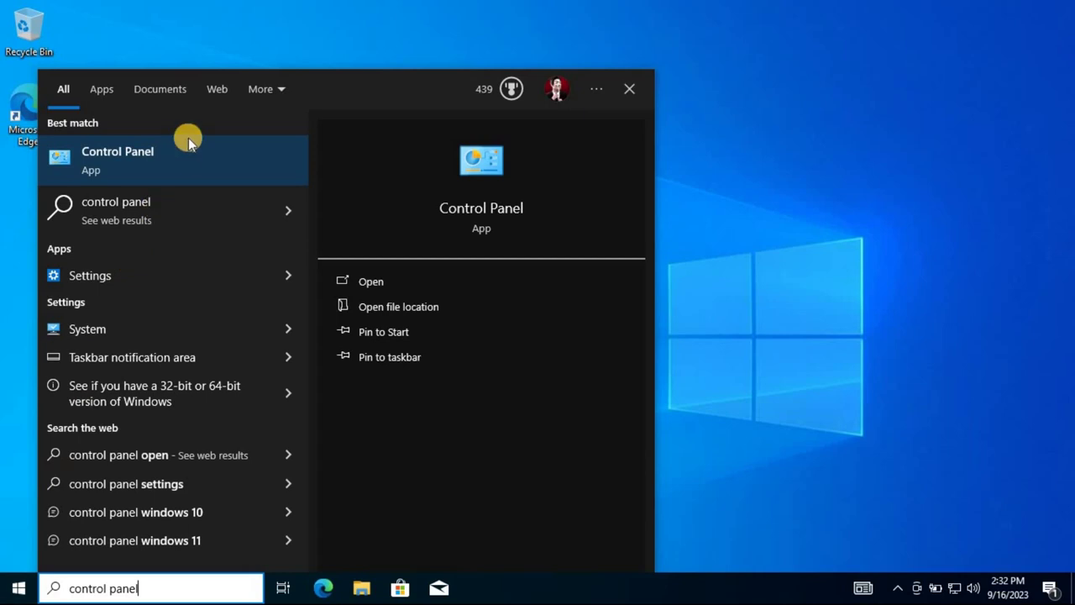
- On the Windows 10 computer, open Backup and Restore (Windows 7) under System and Security in Control Panel
left_click(161, 166)
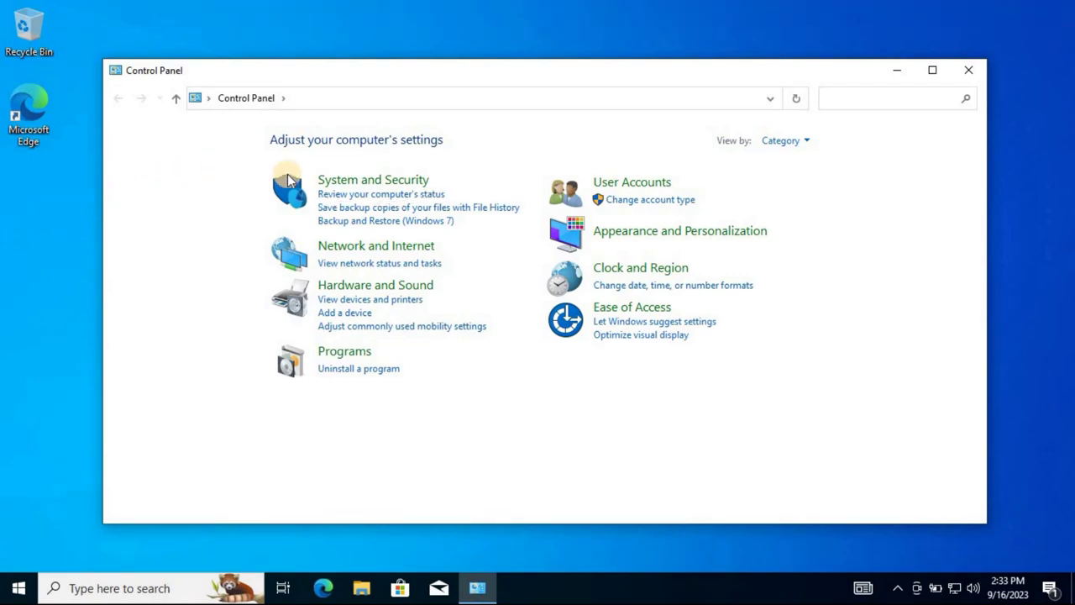
left_click(357, 181)
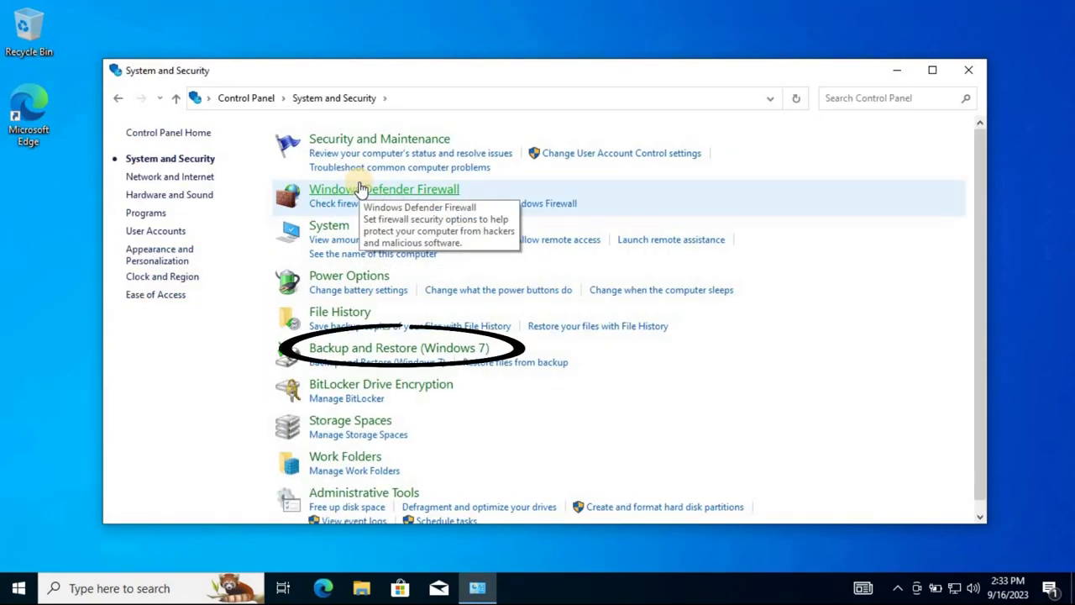
left_click(356, 348)
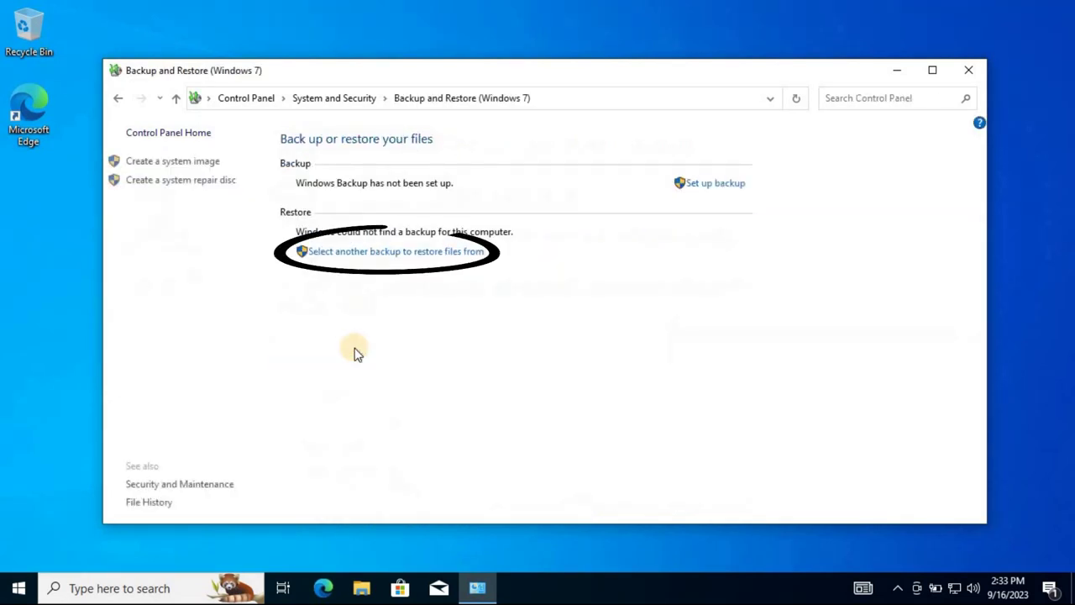
- Choose to restore from another backup and use the one with the period 9/15/2023 to 9/15/2023
left_click(409, 254)
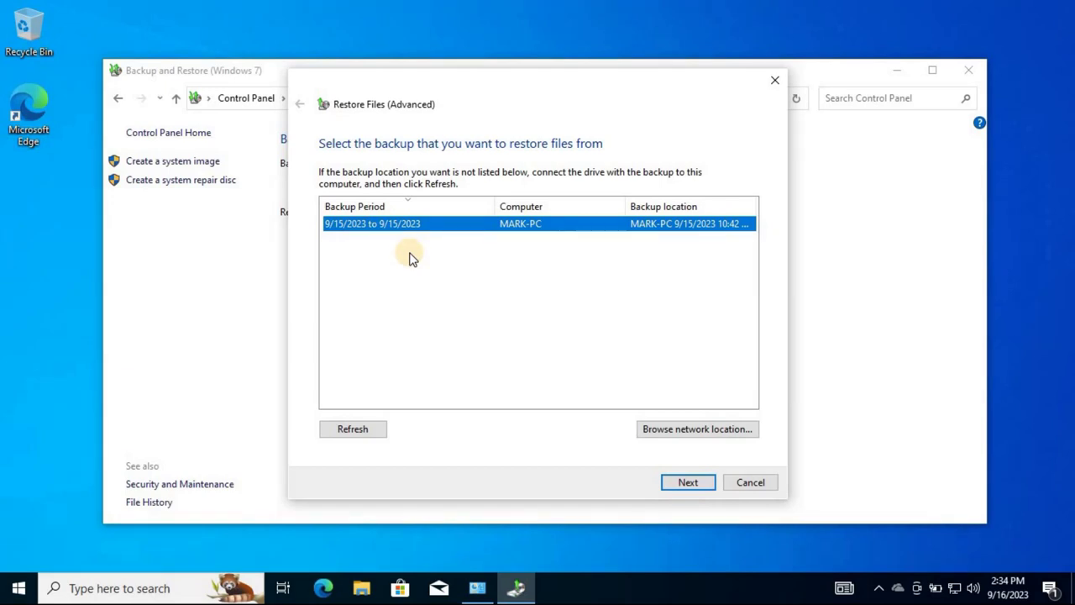
left_click_drag(632, 206, 609, 207)
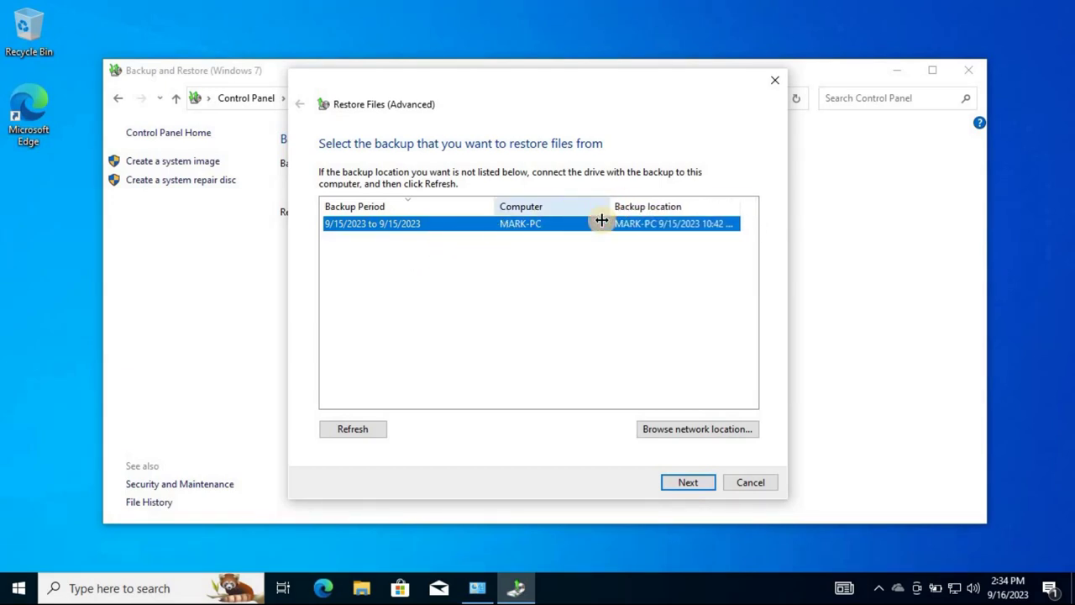
left_click(685, 483)
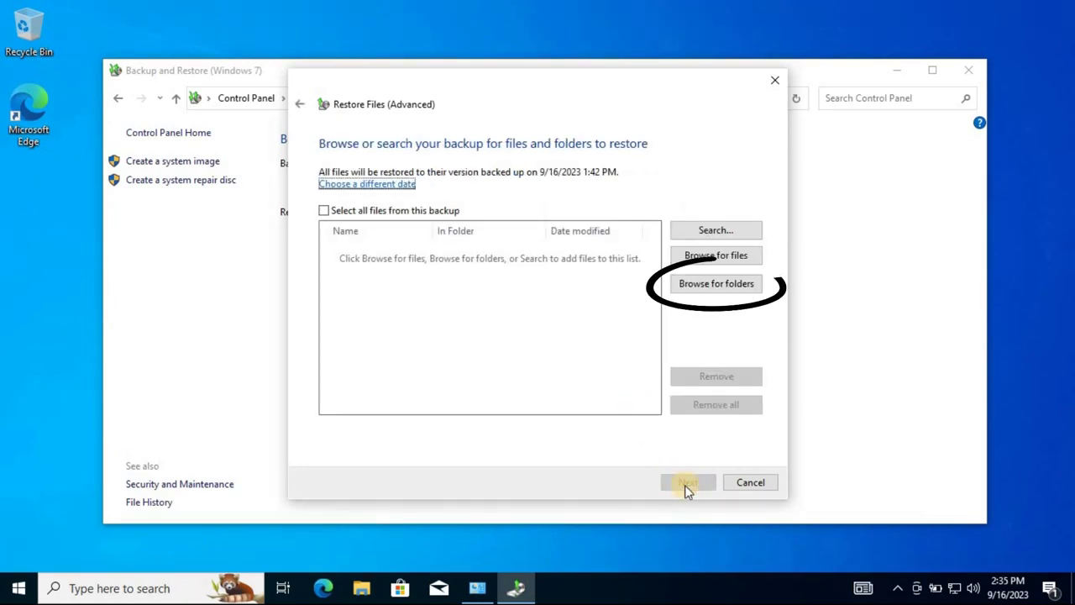
- Add the Backup of C: folder to the files to restore and continue to the restore location
left_click(716, 284)
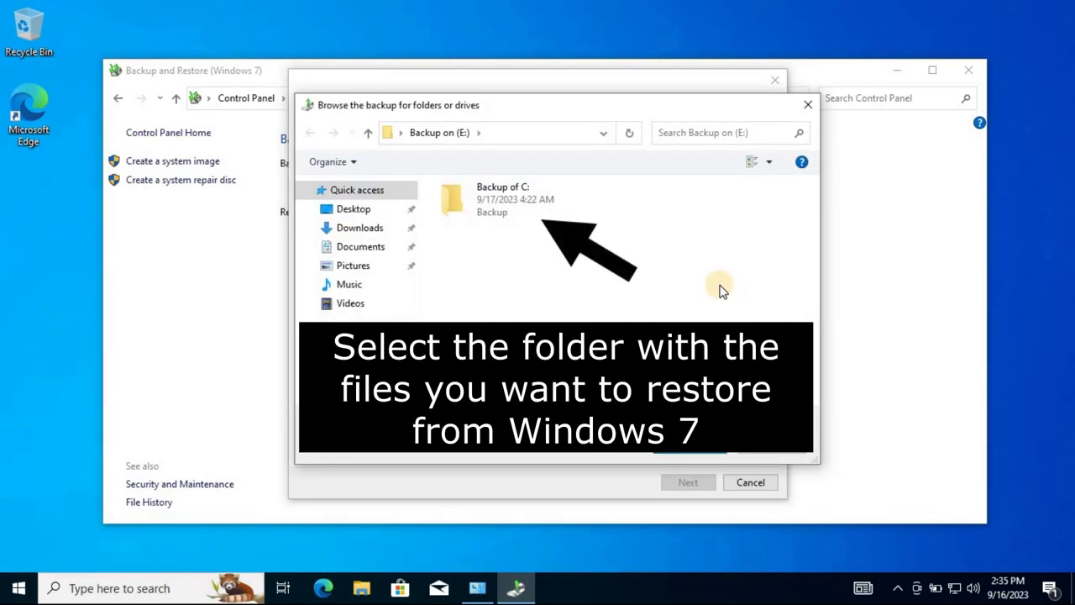
left_click(504, 204)
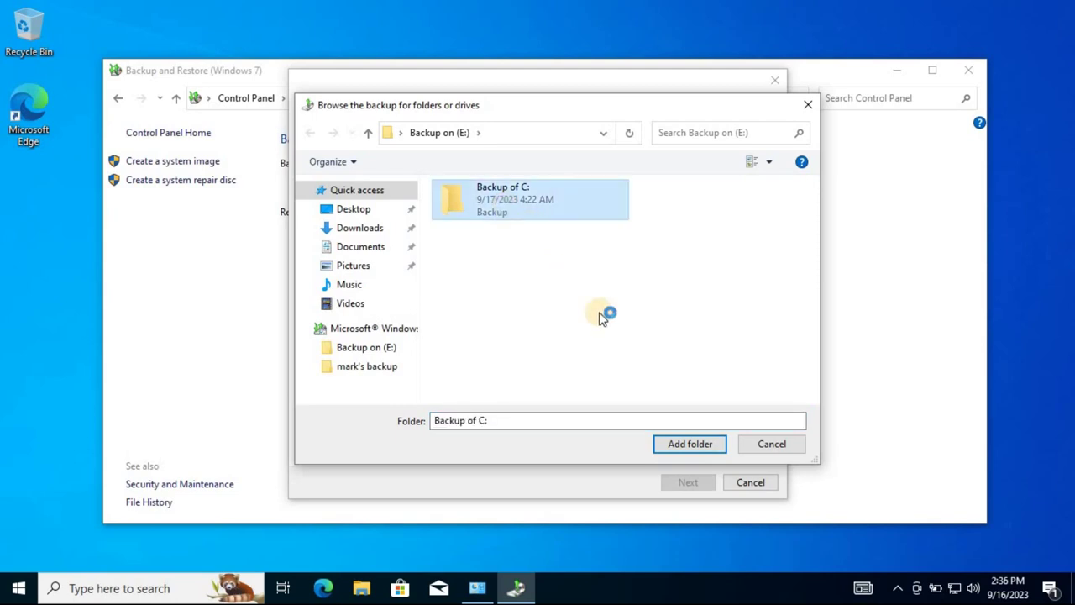
left_click(693, 451)
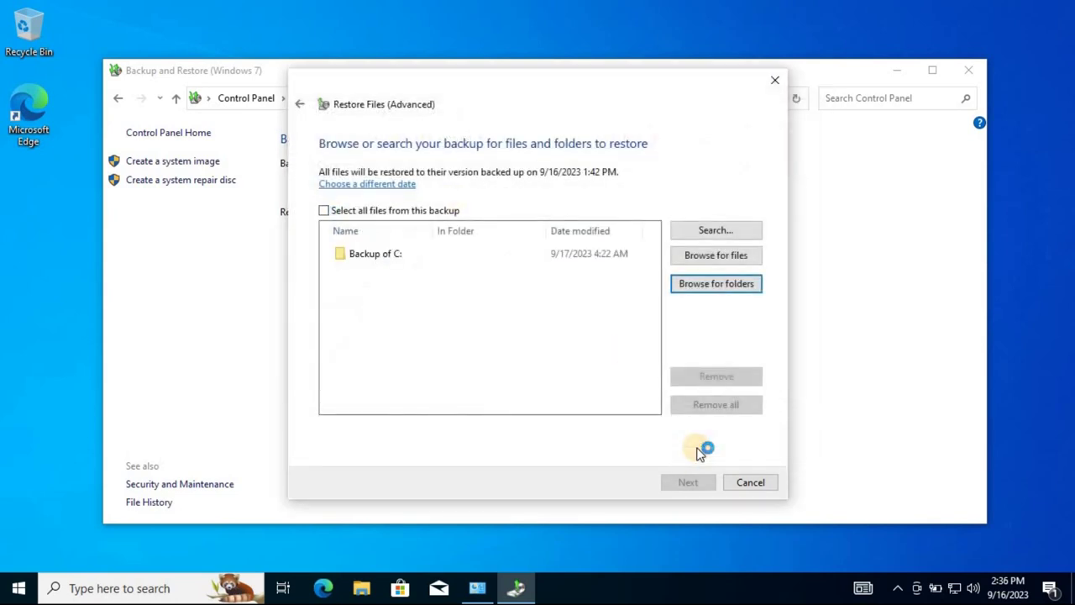
left_click(689, 482)
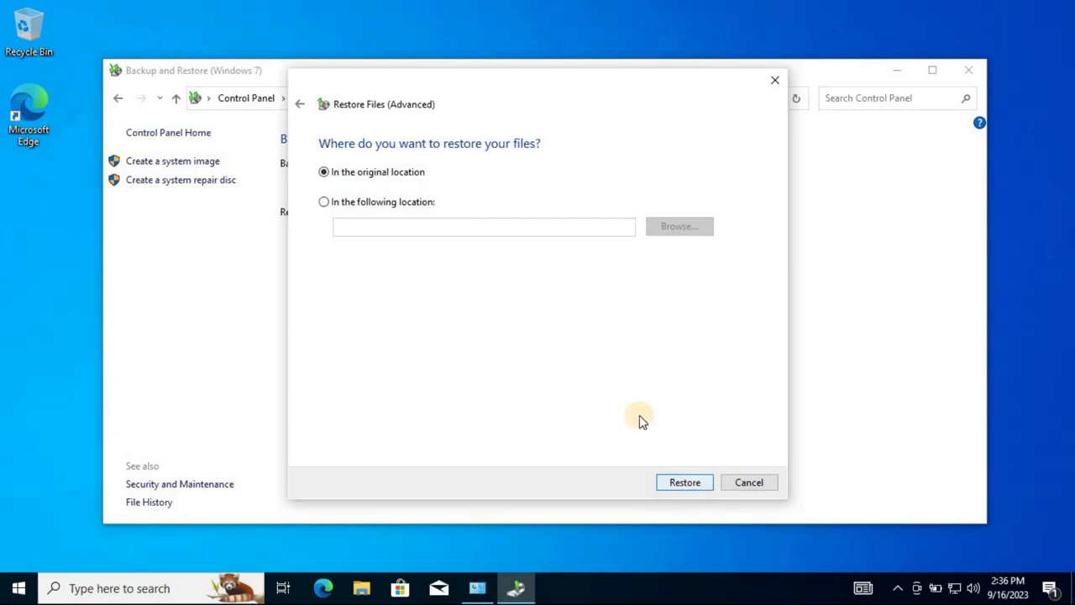
- Restore the files to the Documents folder instead of the original location, keeping their original subfolders
left_click(395, 205)
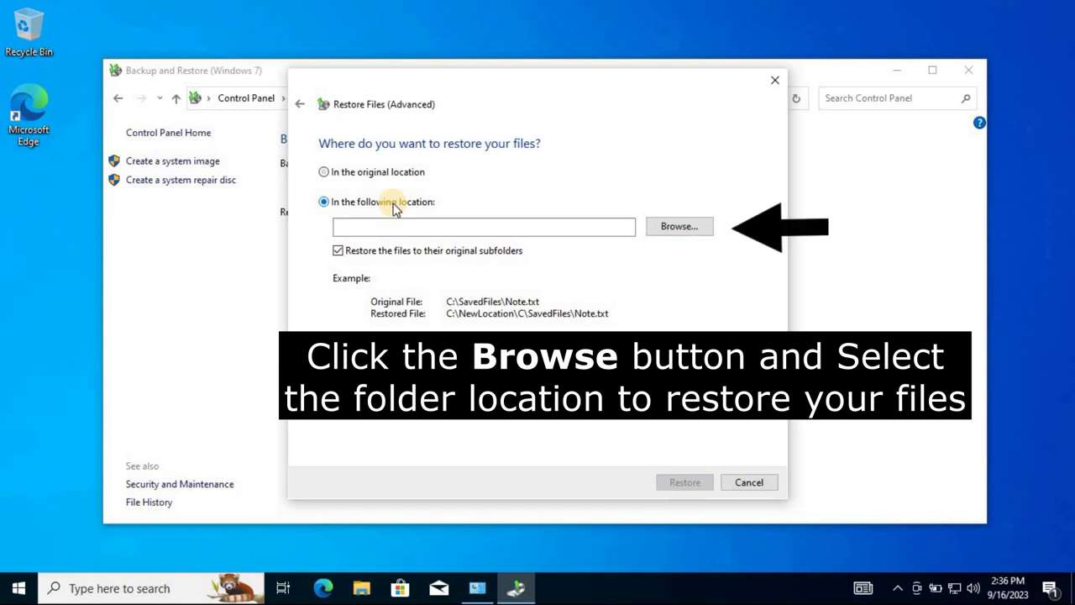
left_click(683, 227)
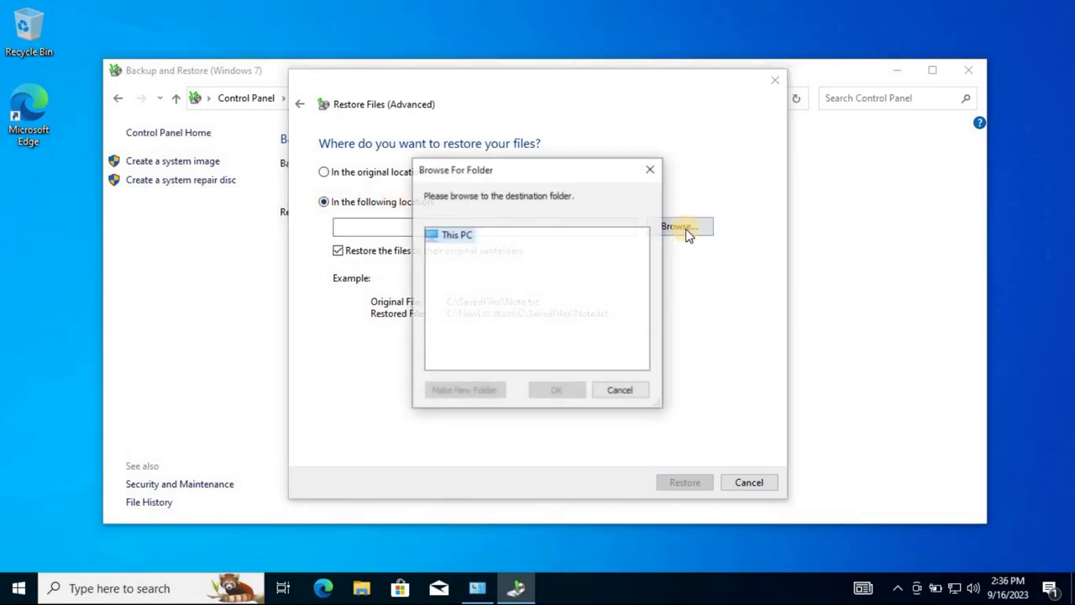
left_click(486, 282)
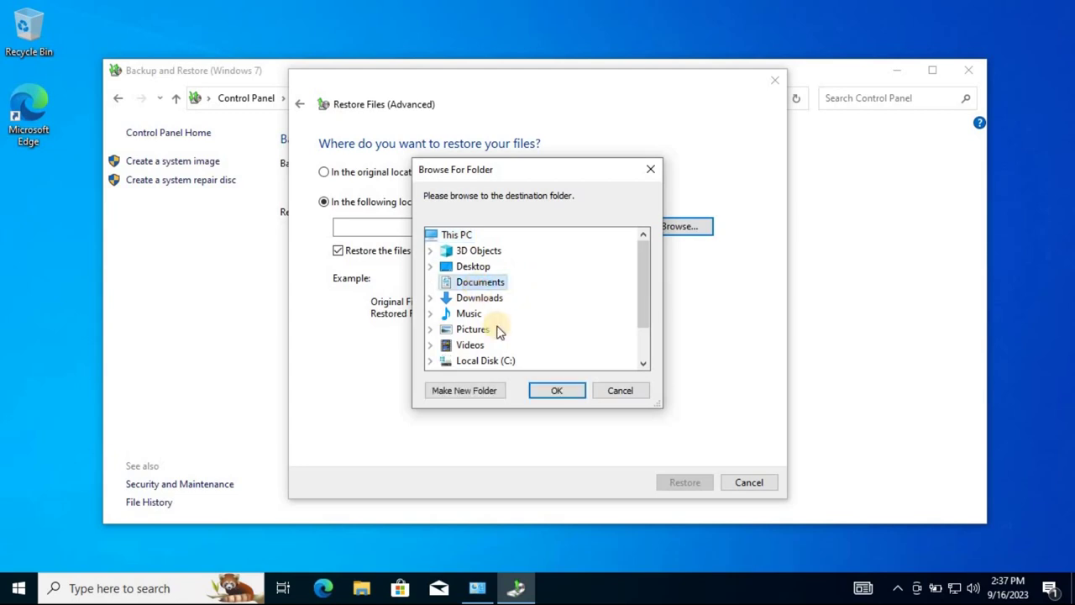
left_click(551, 389)
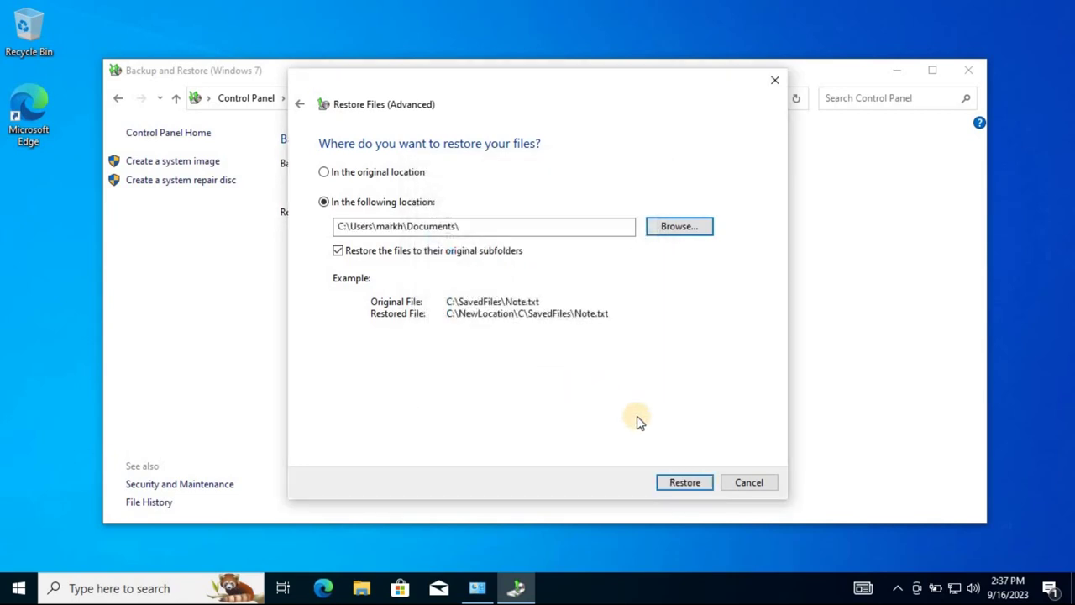
left_click(685, 482)
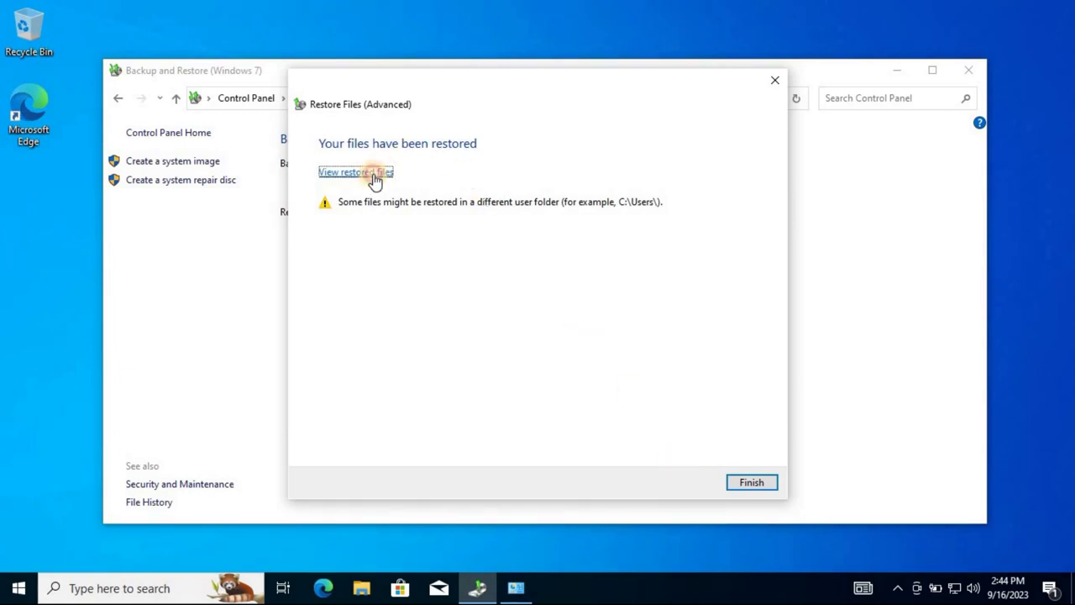
- View the restored files and open the restored folder inside Documents
left_click(375, 173)
double_click(286, 260)
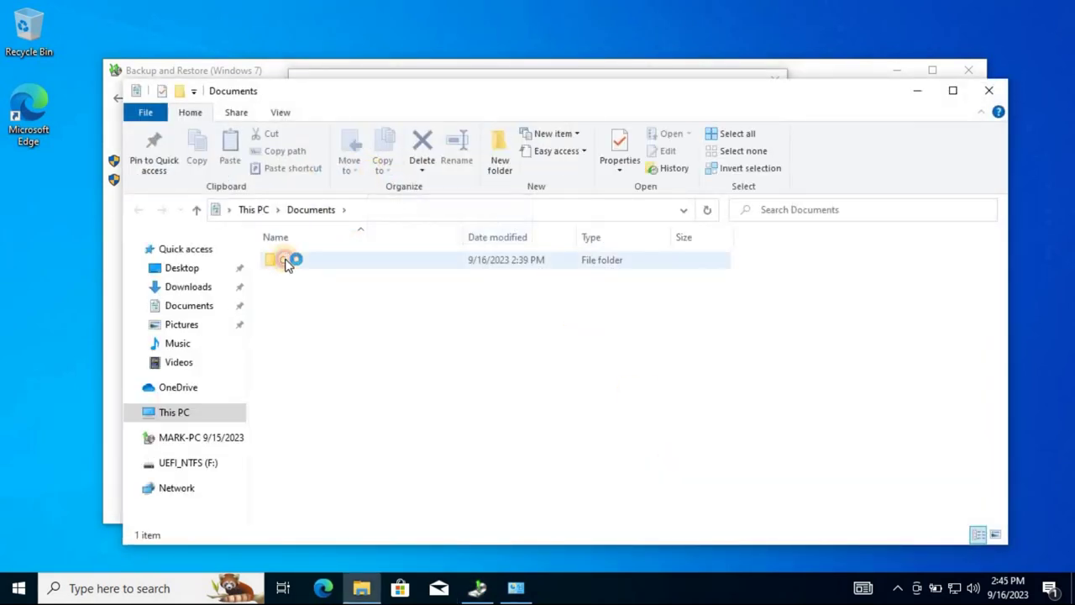